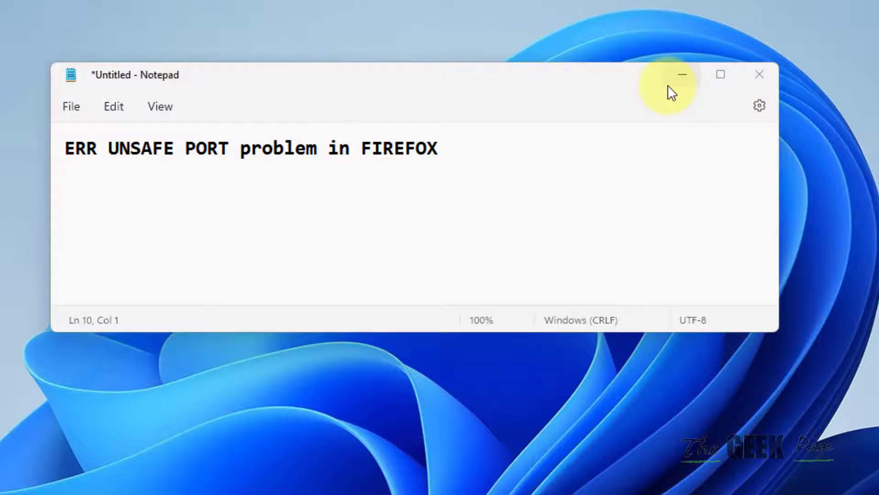
# Minimize Notepad and launch Firefox through Windows Search.
pyautogui.click(668, 84)
pyautogui.press('super+s')
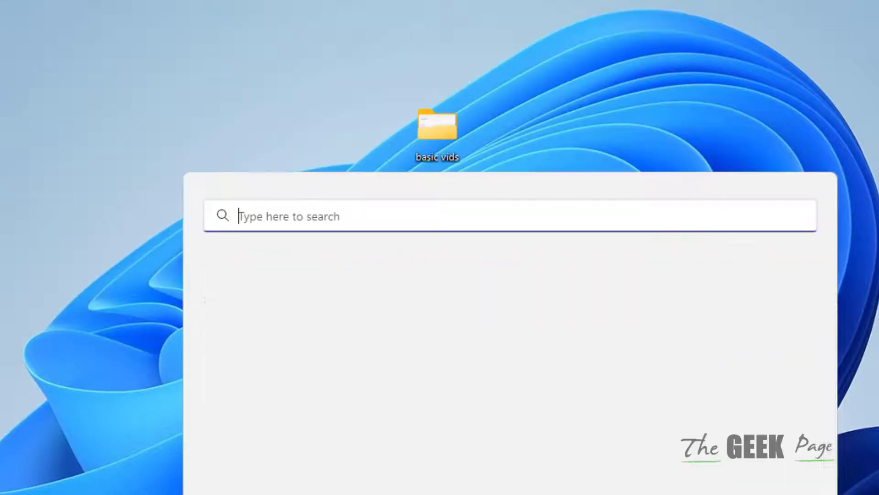
pyautogui.write('F')
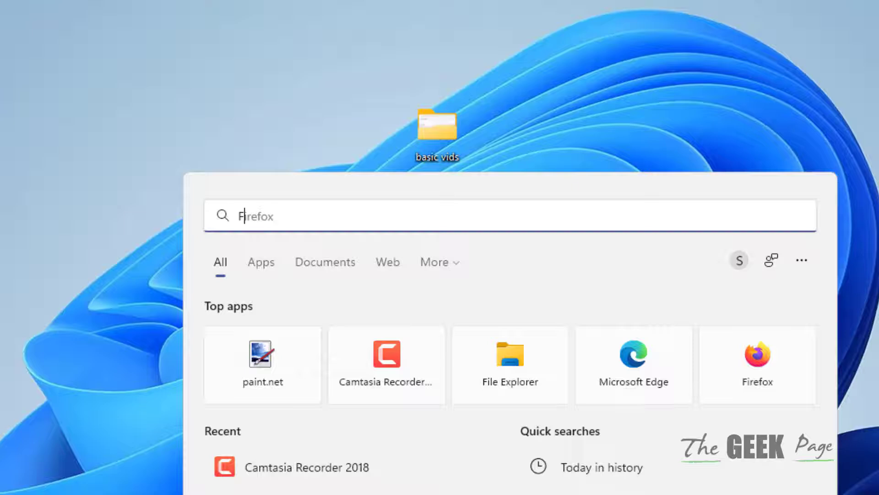
pyautogui.write('IRE')
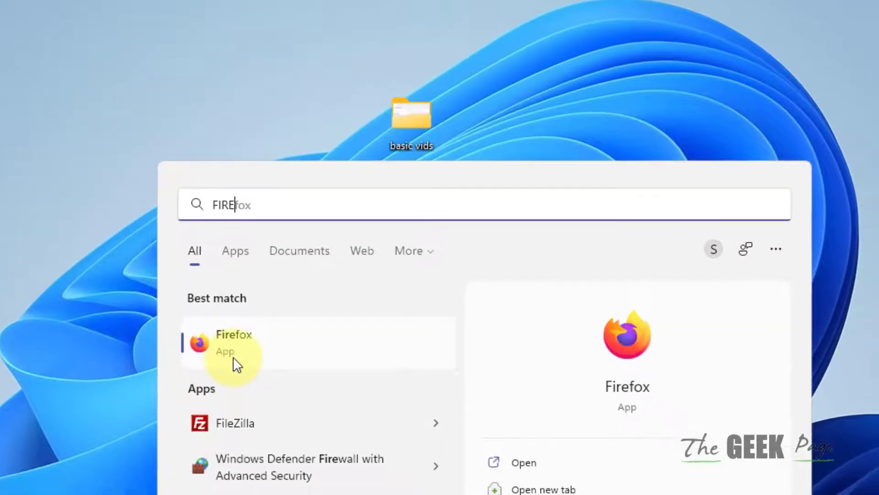
pyautogui.click(232, 358)
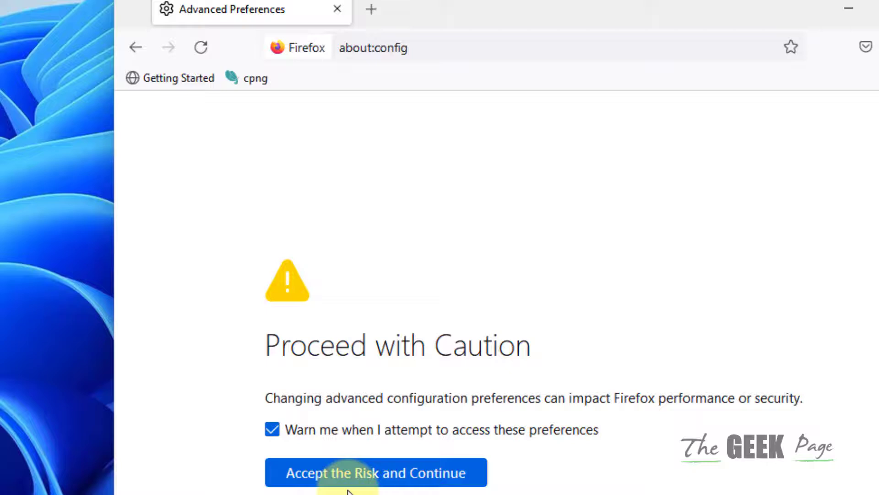
# Accept the about:config warning and copy the preference name from Notepad.
pyautogui.click(413, 481)
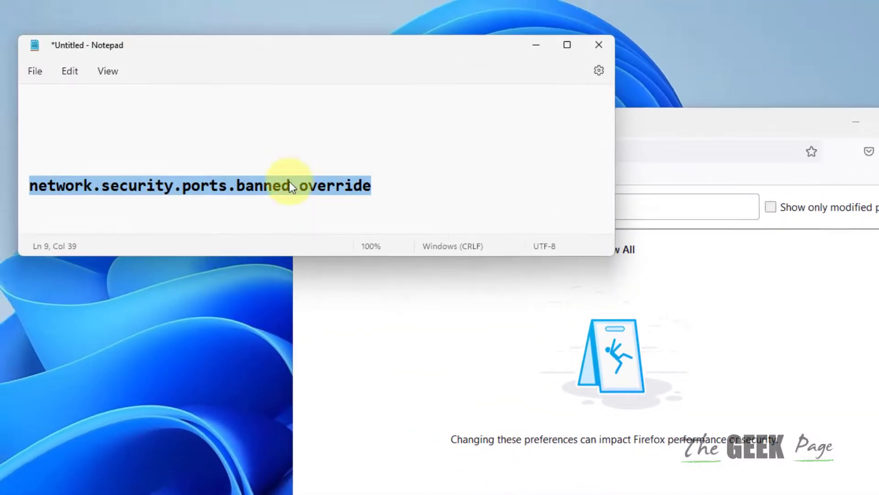
pyautogui.rightClick(289, 182)
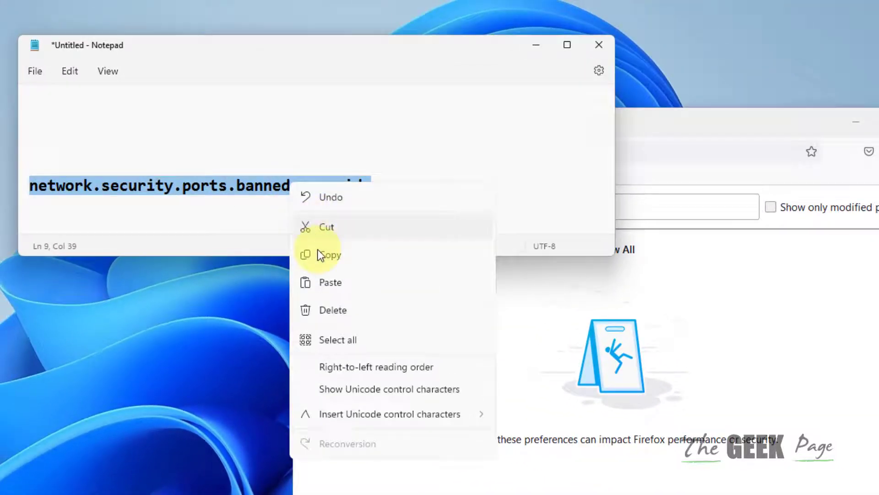
pyautogui.click(319, 253)
# Reselect the whole 'network.security.ports.banned.override' line, copy it again, and minimize Notepad.
pyautogui.click(38, 194)
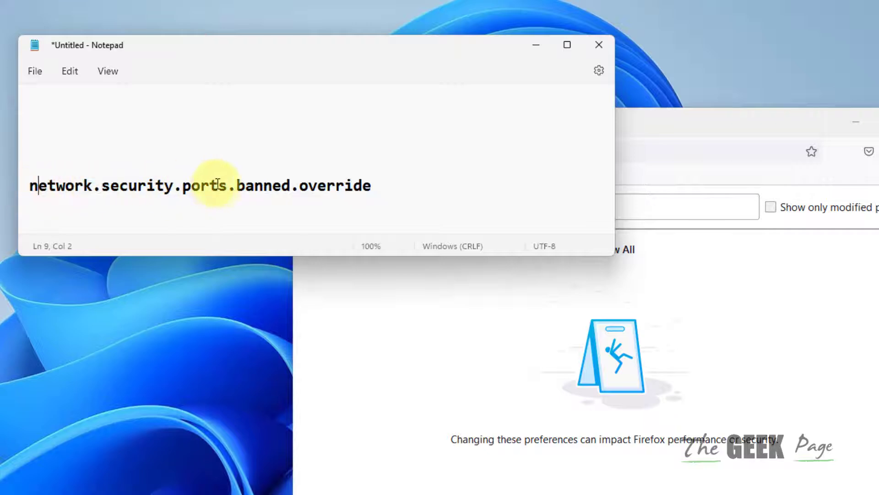
pyautogui.click(374, 188)
pyautogui.moveTo(374, 187); pyautogui.dragTo(16, 187)
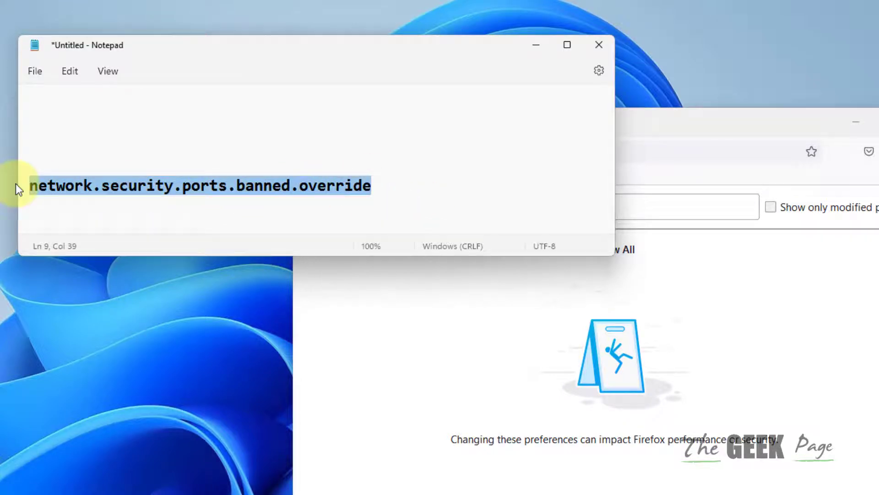
pyautogui.rightClick(147, 200)
pyautogui.click(172, 260)
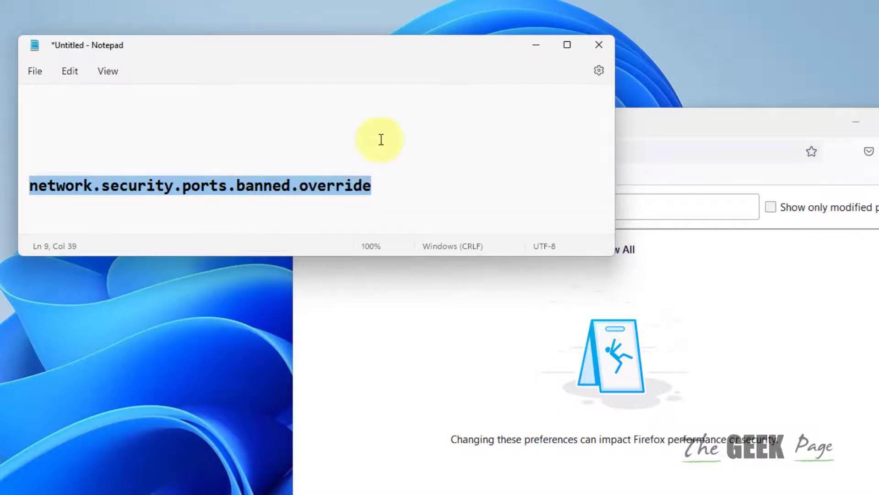
pyautogui.click(536, 45)
# Paste 'network.security.ports.banned.override' into the preference search and choose the String type.
pyautogui.rightClick(433, 210)
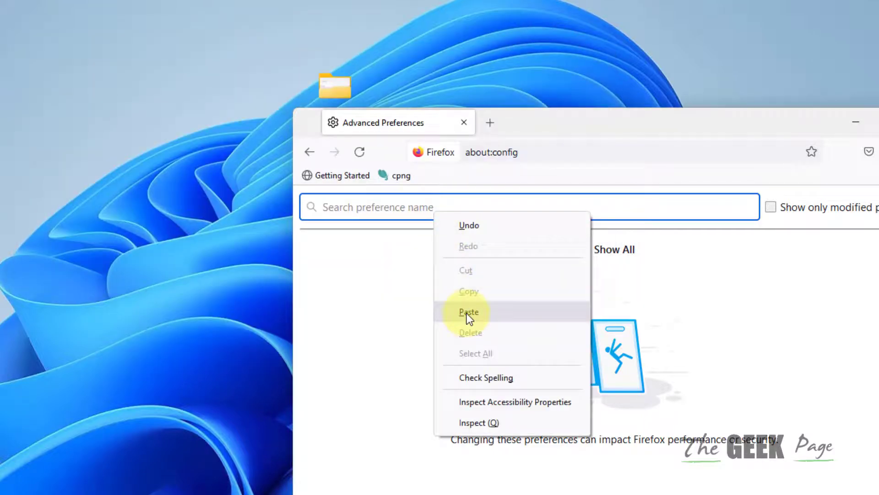
pyautogui.click(497, 315)
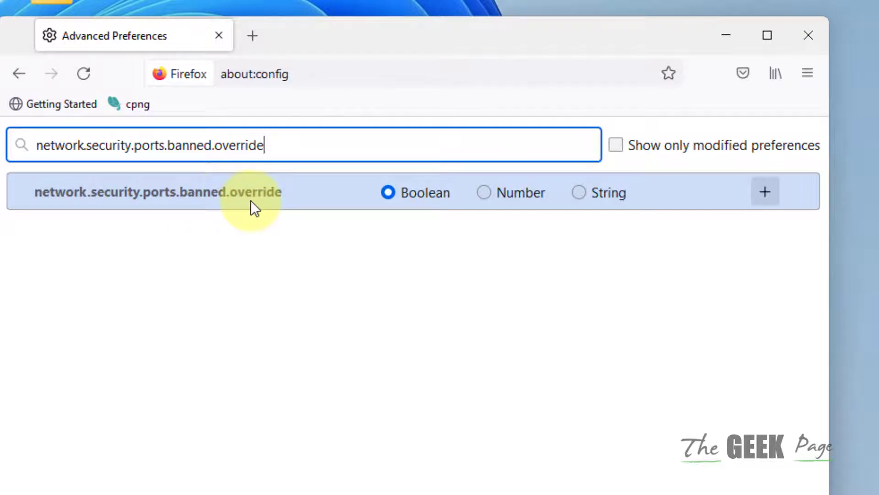
pyautogui.click(577, 197)
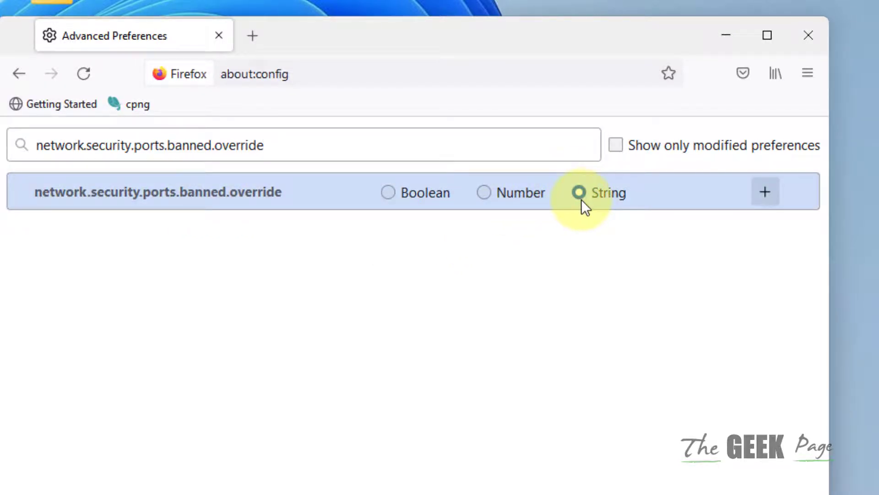
# Add the new String preference with value 6000 and save it.
pyautogui.click(769, 199)
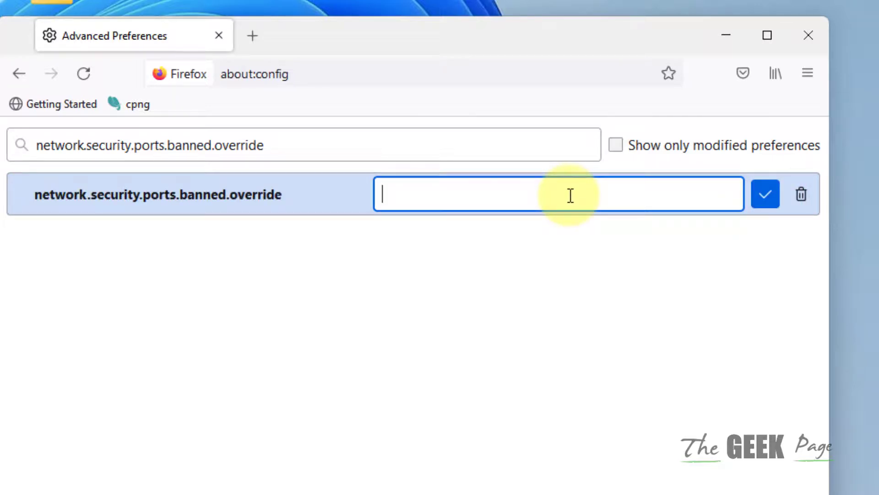
pyautogui.write('6000')
pyautogui.moveTo(448, 190); pyautogui.dragTo(280, 170)
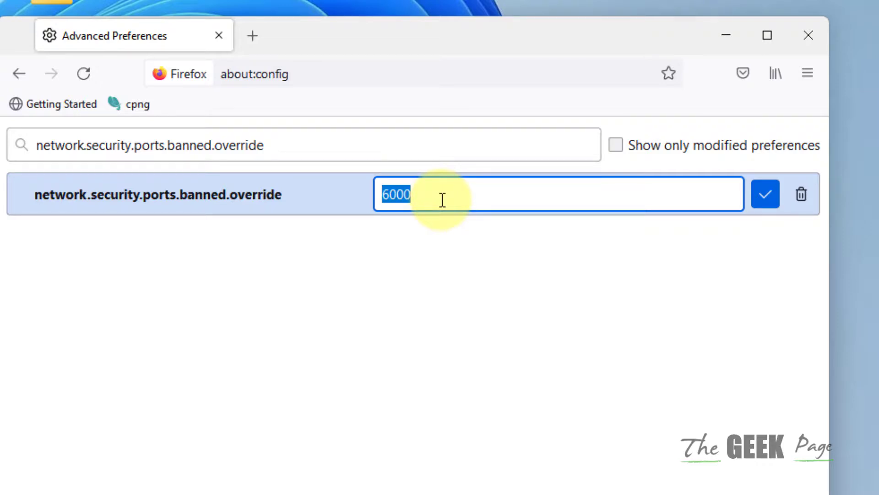
pyautogui.click(765, 194)
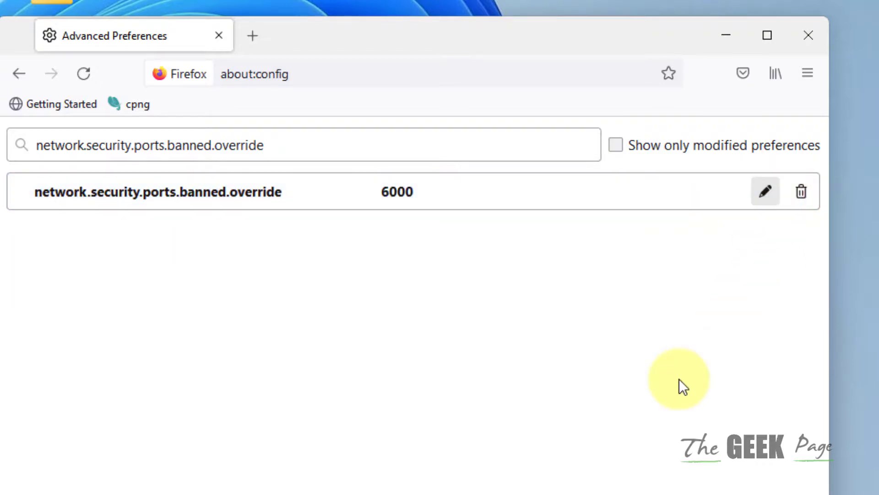